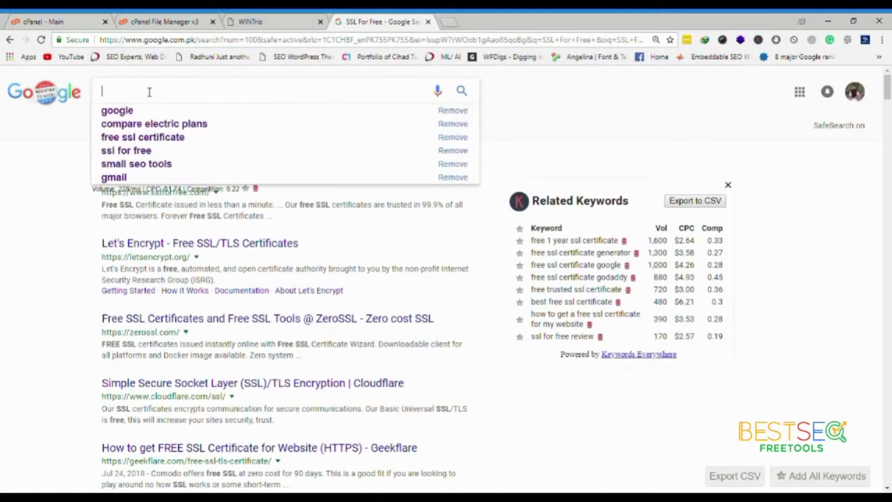
Search Google for "ssl for free" and open the SSL For Free website from the results
{"action": "type", "text": "ssl"}
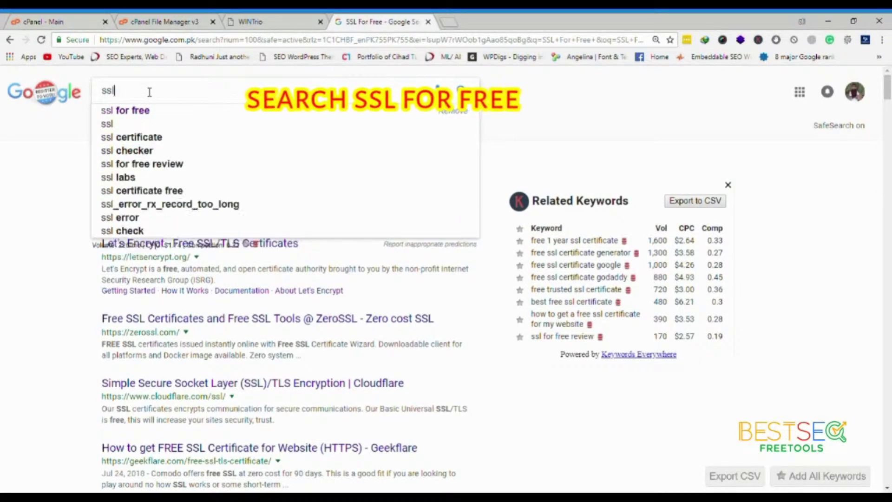
{"action": "left_click", "coordinate": [133, 115]}
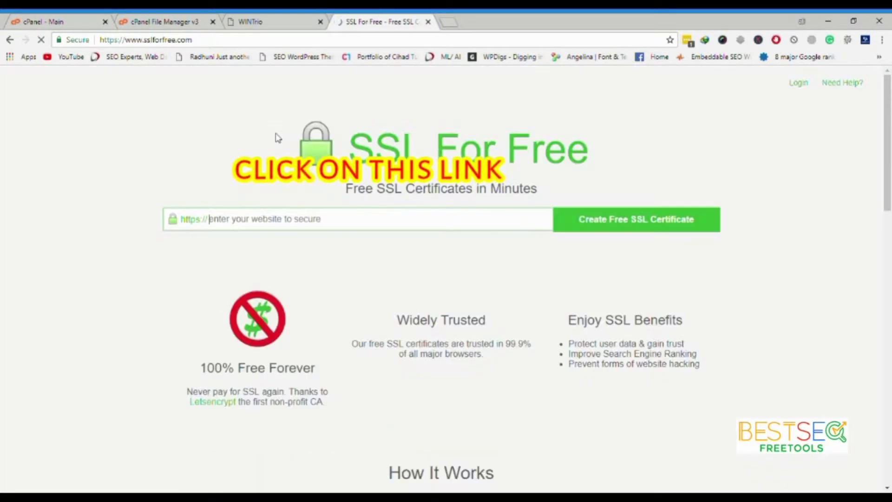
{"action": "key", "text": "ctrl+shift+Tab"}
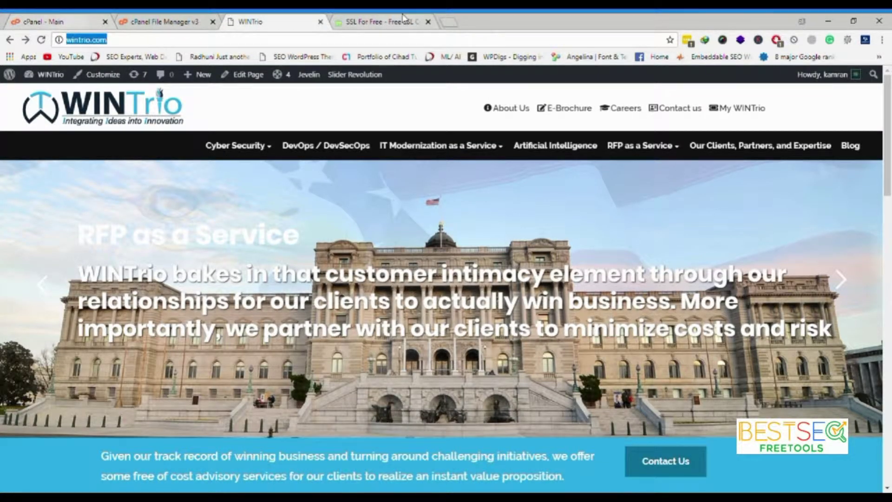
{"action": "key", "text": "ctrl+Tab"}
{"action": "type", "text": "wintrio"}
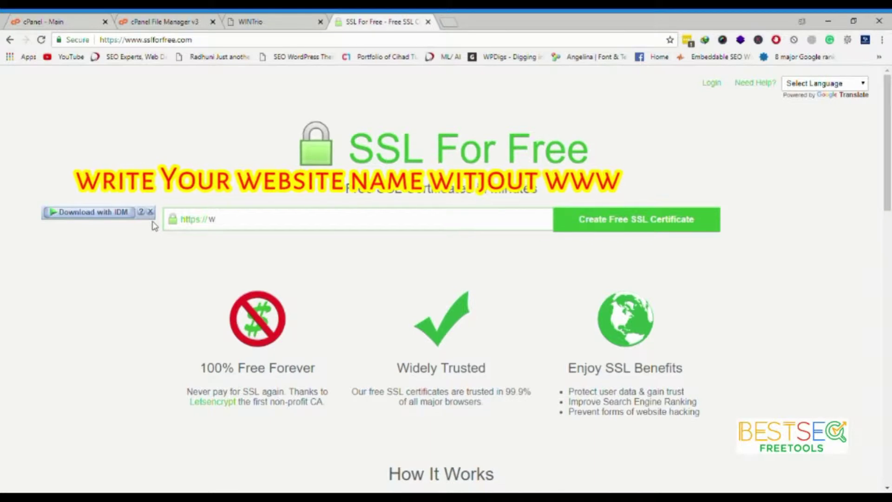
{"action": "type", "text": ".com"}
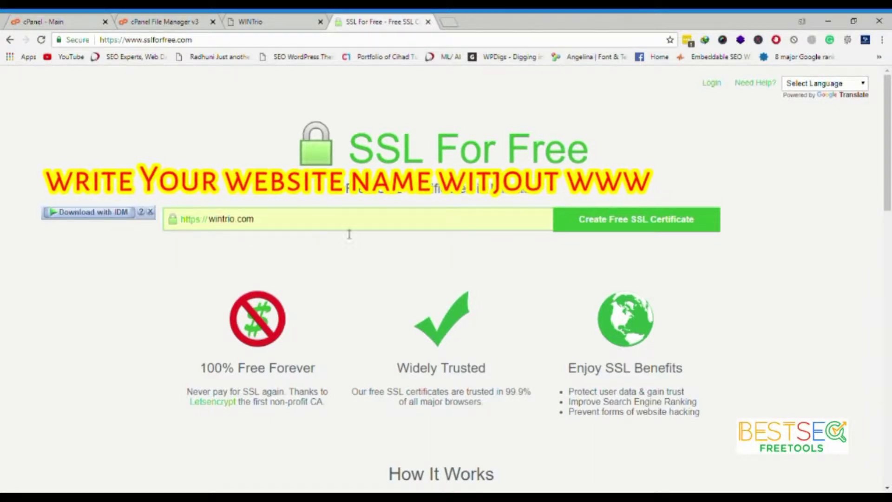
{"action": "type", "text": "www.wintrio.com"}
{"action": "left_click", "coordinate": [606, 222]}
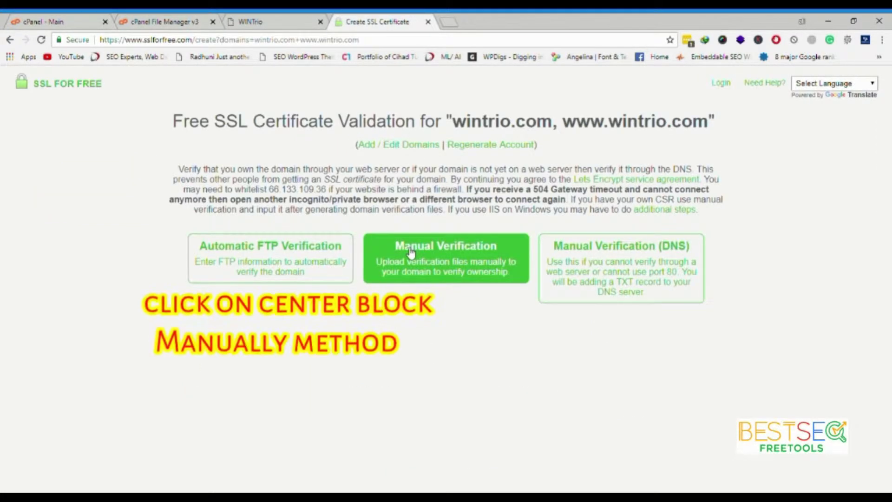
Choose manual verification for the domains and download both domain verification files
{"action": "left_click", "coordinate": [411, 253]}
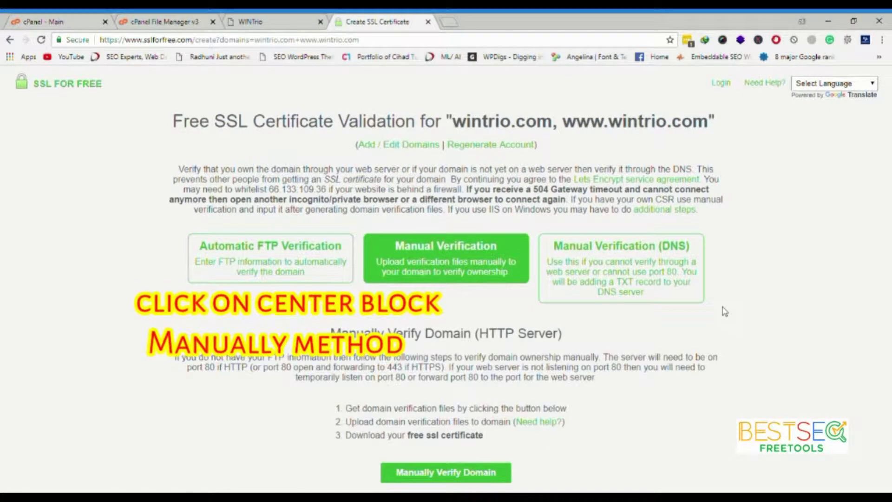
{"action": "left_click", "coordinate": [435, 471]}
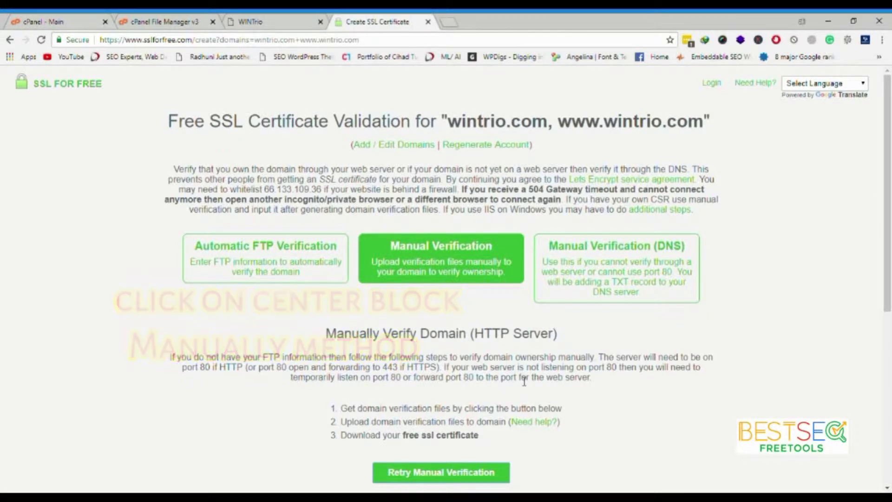
{"action": "scroll", "coordinate": [524, 381], "scroll_direction": "down", "scroll_amount": 6}
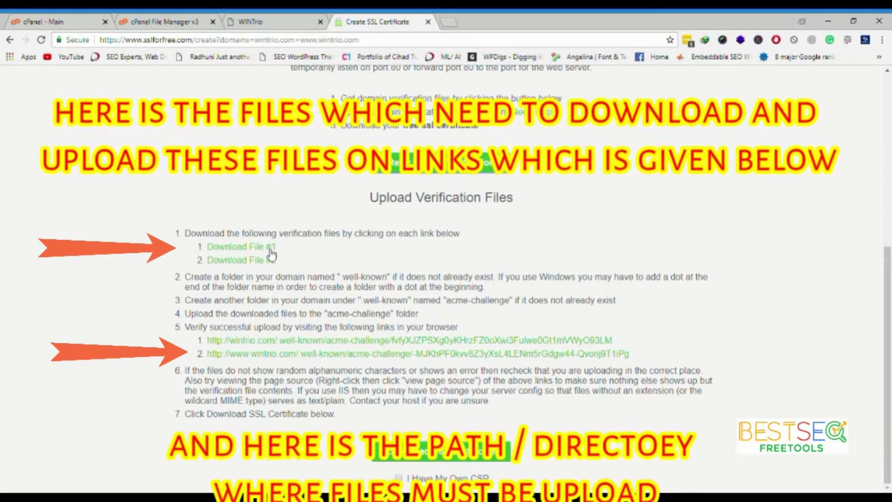
{"action": "left_click", "coordinate": [267, 261]}
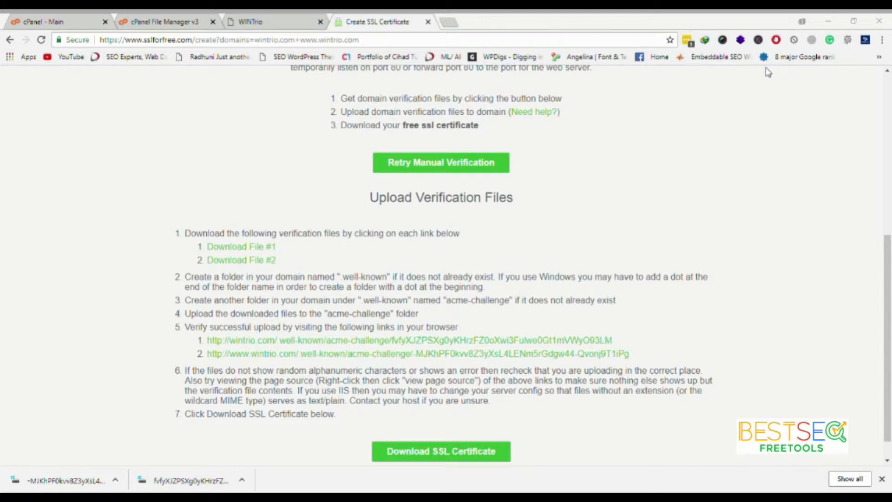
Switch to the cPanel File Manager and open the acme-challenge folder inside public_html/wintrio/.well-known
{"action": "left_click", "coordinate": [186, 21]}
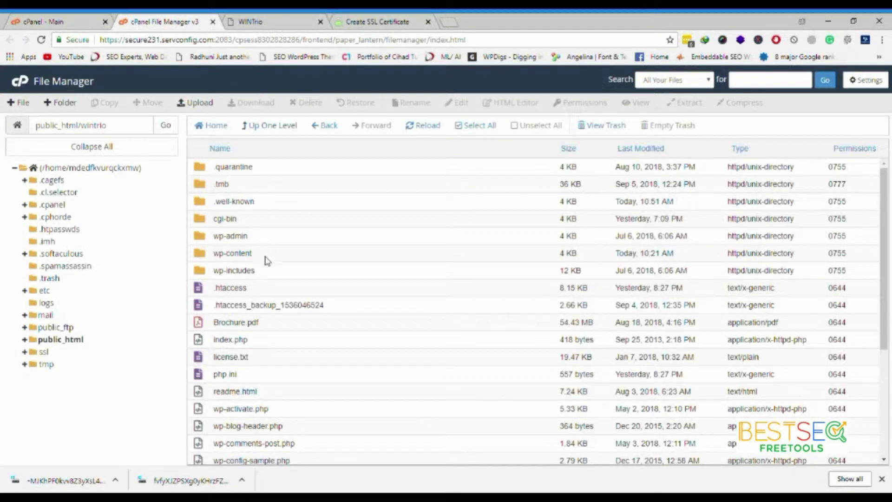
{"action": "left_click", "coordinate": [269, 205]}
{"action": "double_click", "coordinate": [282, 209]}
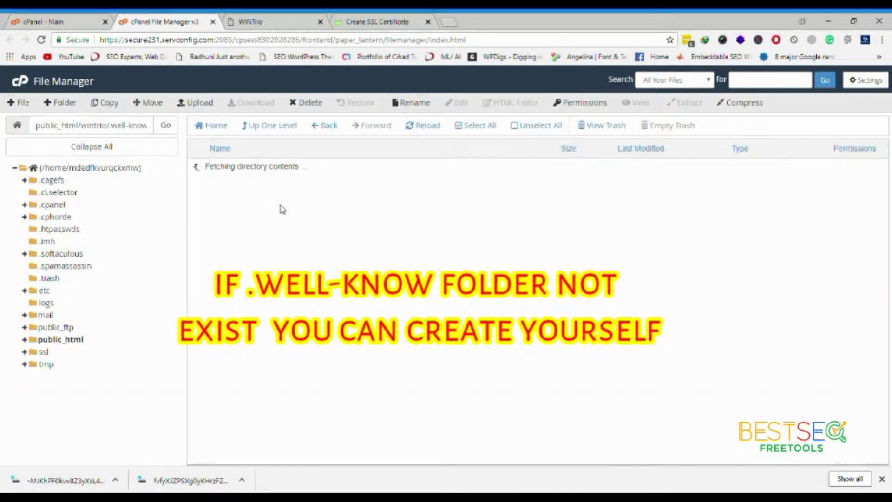
{"action": "double_click", "coordinate": [287, 168]}
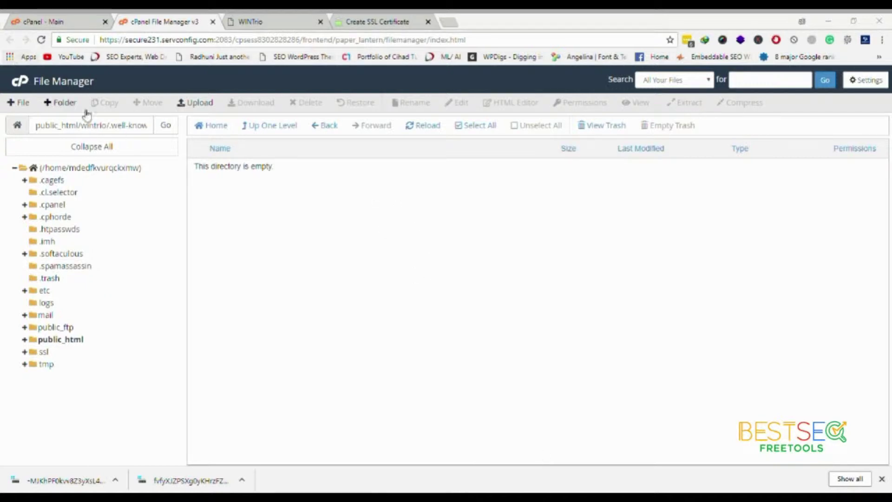
Upload the two downloaded verification files to the acme-challenge folder and reload its file listing
{"action": "left_click", "coordinate": [211, 105]}
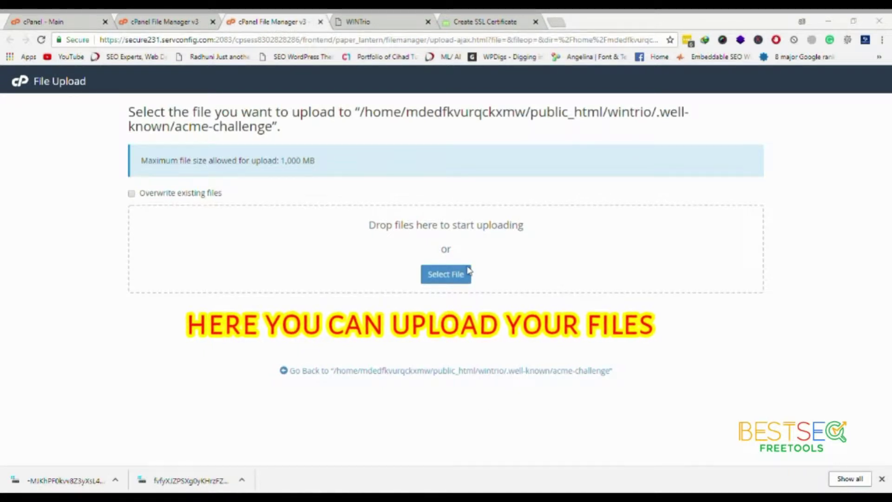
{"action": "key", "text": "Return"}
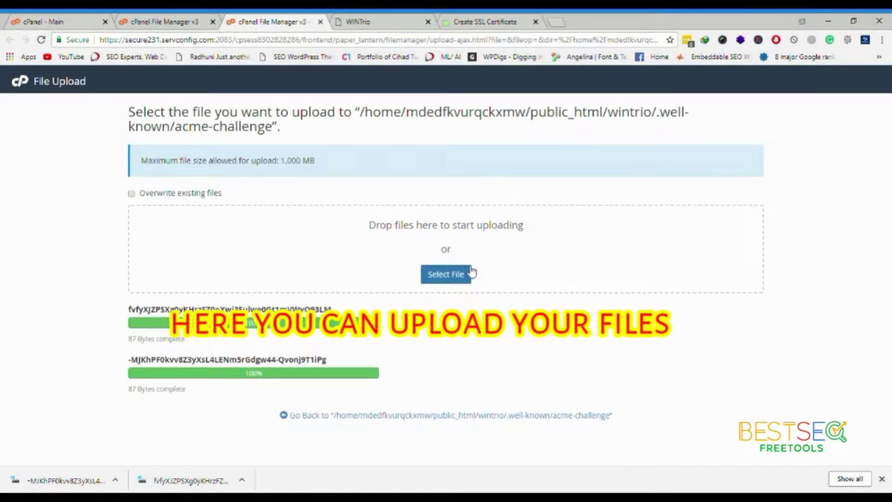
{"action": "key", "text": "ctrl+shift+Tab"}
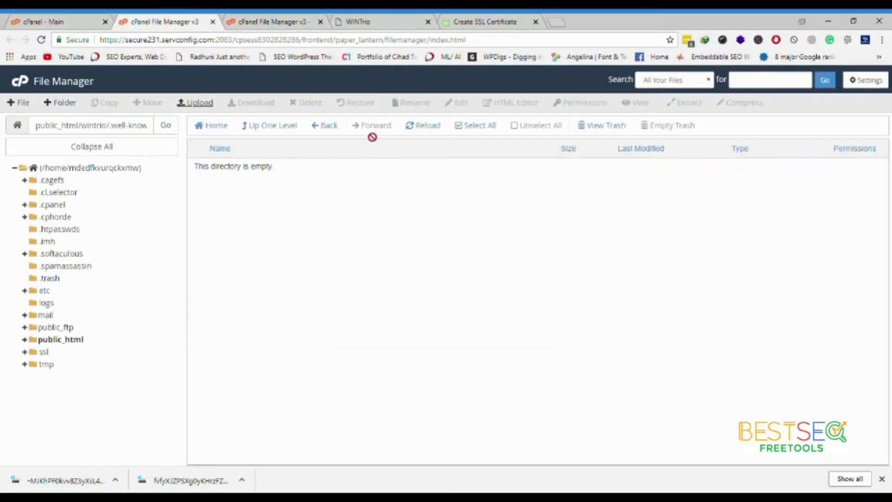
{"action": "left_click", "coordinate": [423, 126]}
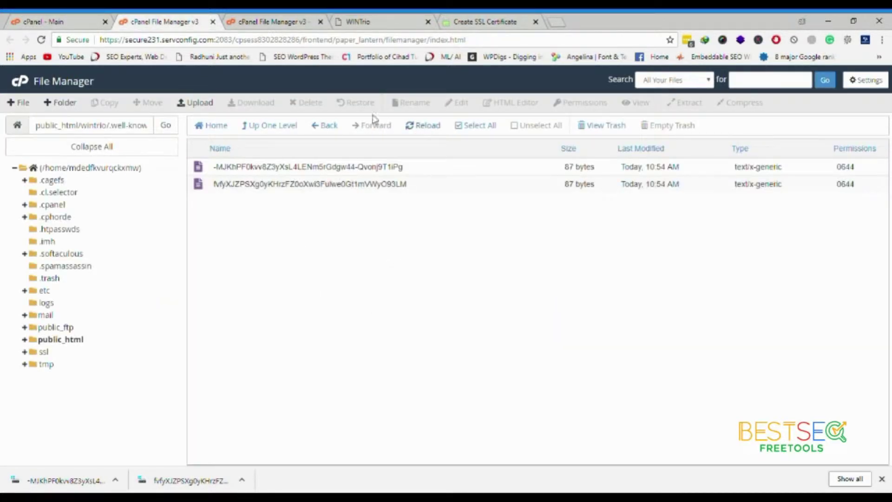
Return to SSL For Free and generate the SSL certificate for the verified domains
{"action": "left_click", "coordinate": [368, 22]}
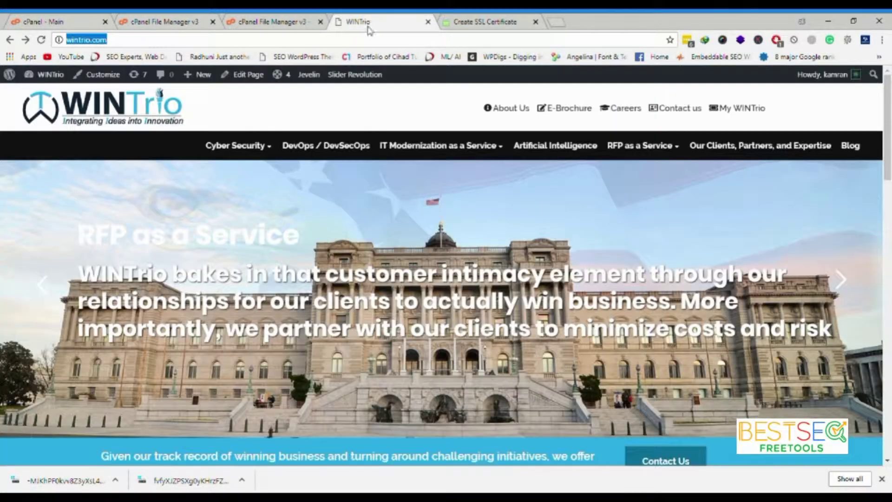
{"action": "left_click", "coordinate": [248, 19]}
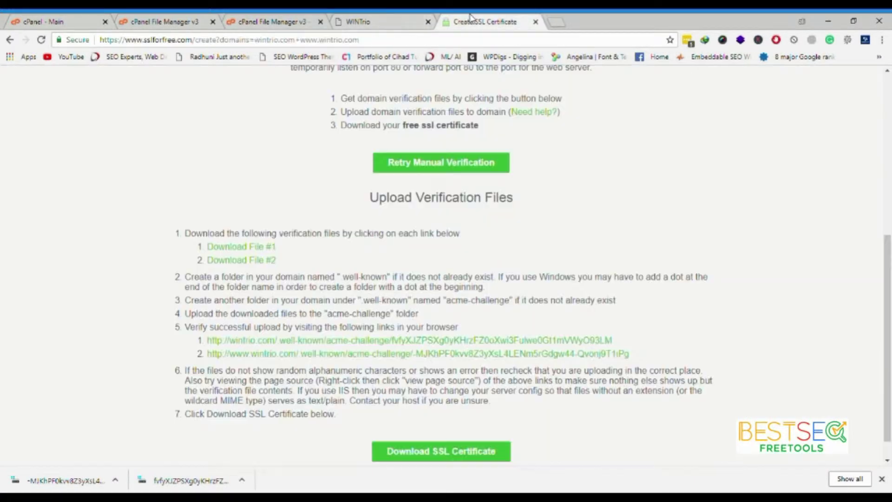
{"action": "left_click", "coordinate": [470, 18]}
{"action": "scroll", "coordinate": [465, 324], "scroll_direction": "down", "scroll_amount": 1}
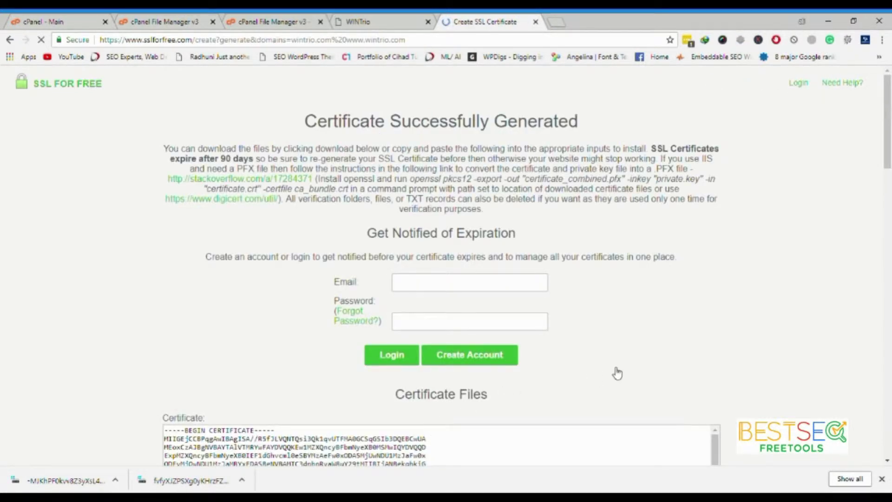
Copy the entire Certificate text from the generated certificate files
{"action": "scroll", "coordinate": [616, 373], "scroll_direction": "down", "scroll_amount": 4}
{"action": "scroll", "coordinate": [751, 304], "scroll_direction": "down", "scroll_amount": 7}
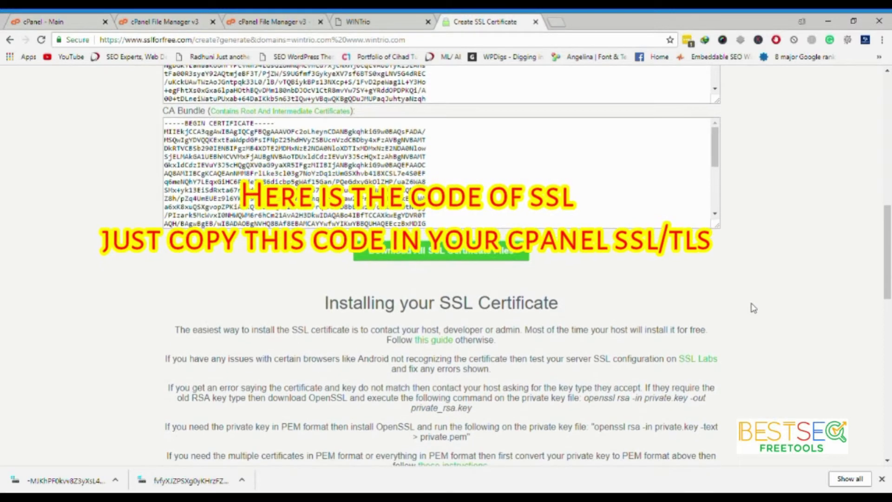
{"action": "scroll", "coordinate": [753, 306], "scroll_direction": "up", "scroll_amount": 5}
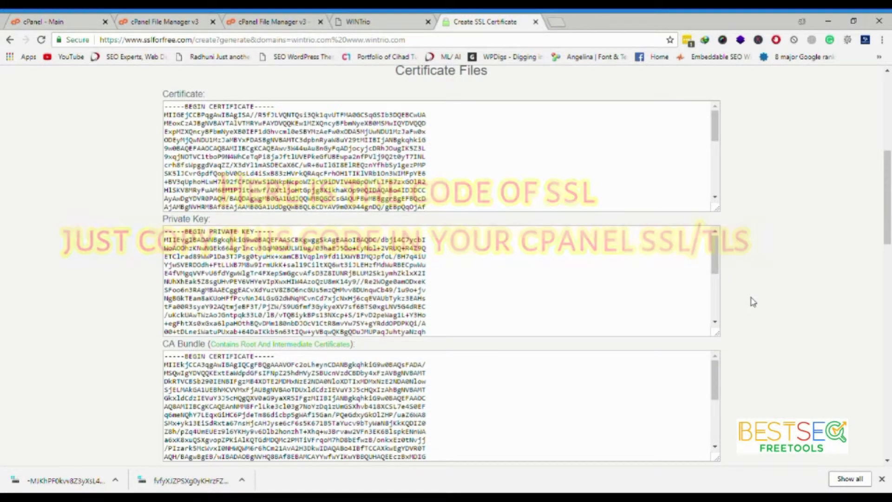
{"action": "left_click", "coordinate": [475, 198]}
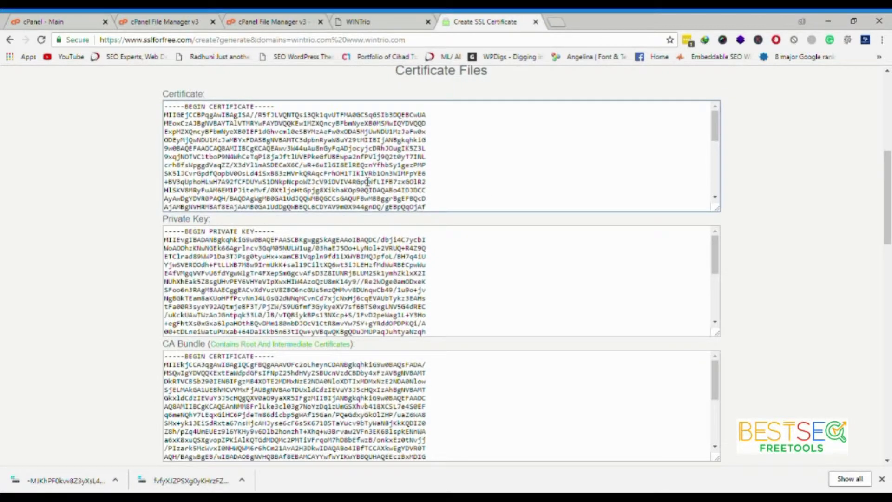
{"action": "key", "text": "ctrl+a"}
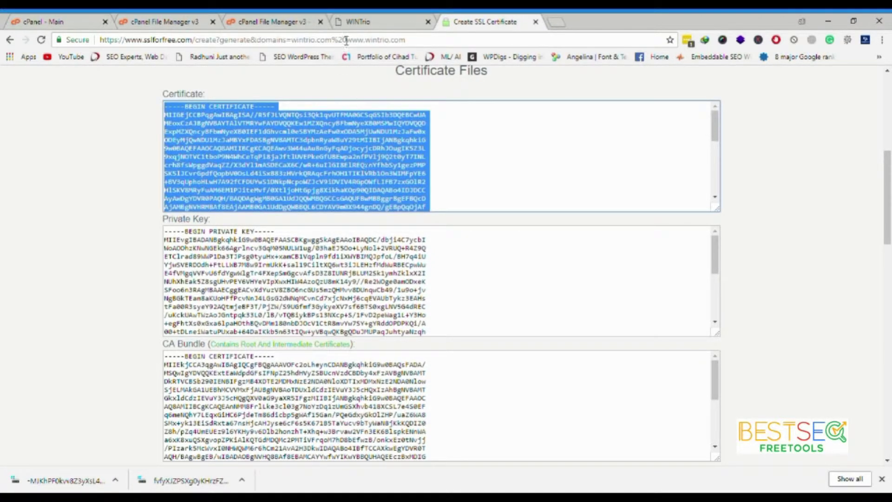
Switch to the cPanel main page and open the Manage SSL Sites page of SSL/TLS
{"action": "left_click", "coordinate": [276, 19]}
{"action": "left_click", "coordinate": [163, 21]}
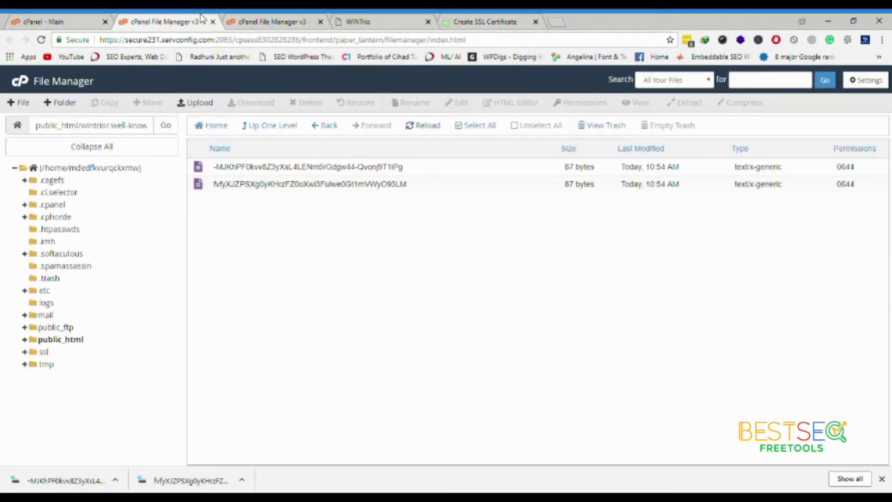
{"action": "left_click", "coordinate": [86, 22]}
{"action": "scroll", "coordinate": [196, 333], "scroll_direction": "down", "scroll_amount": 5}
{"action": "scroll", "coordinate": [236, 336], "scroll_direction": "down", "scroll_amount": 3}
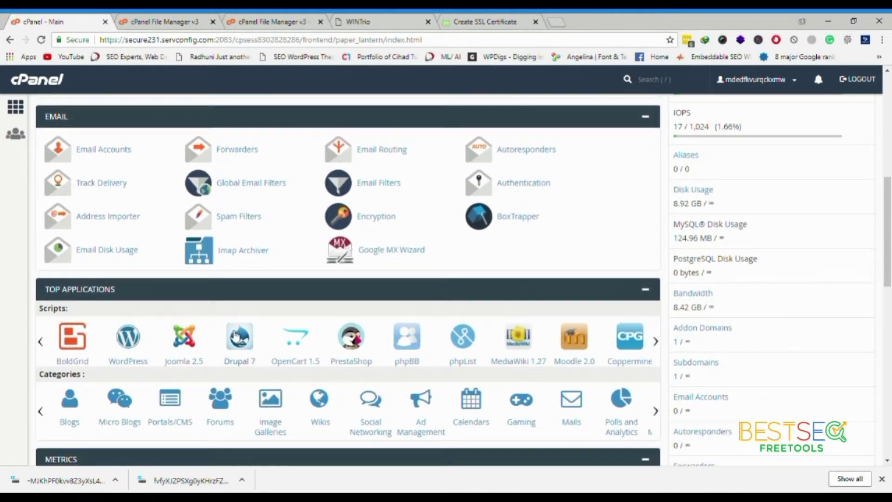
{"action": "scroll", "coordinate": [236, 335], "scroll_direction": "down", "scroll_amount": 2}
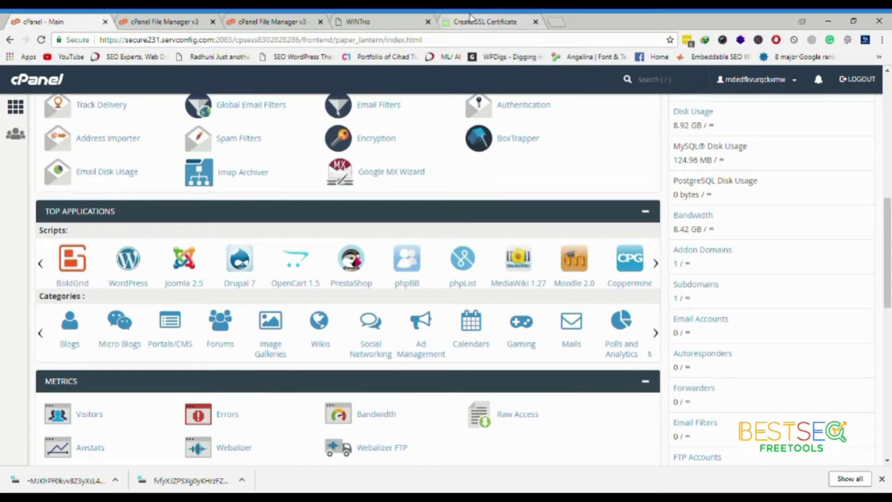
{"action": "scroll", "coordinate": [241, 269], "scroll_direction": "down", "scroll_amount": 6}
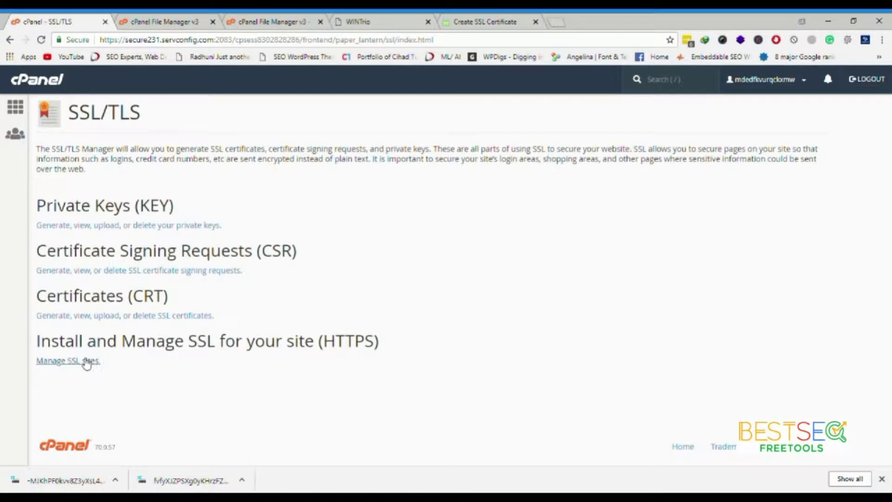
{"action": "left_click", "coordinate": [86, 361]}
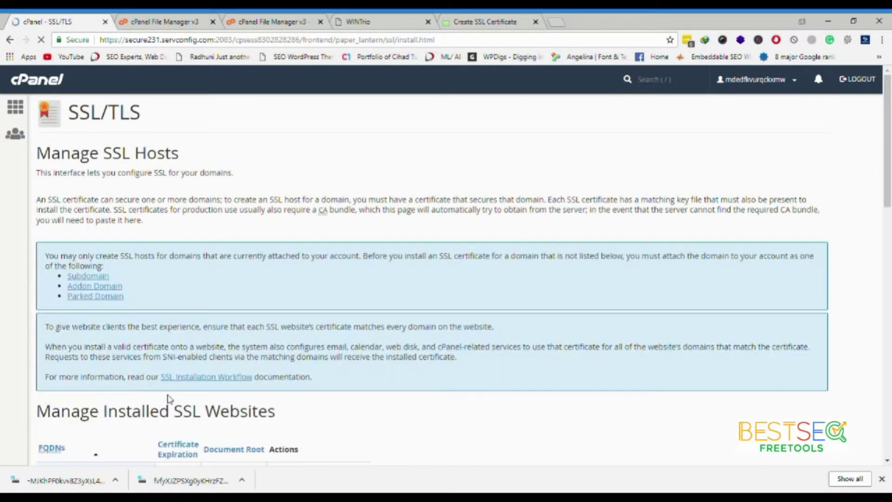
Select the domain wintrio.com for the SSL installation and paste the copied certificate as its Certificate (CRT)
{"action": "scroll", "coordinate": [432, 319], "scroll_direction": "down", "scroll_amount": 5}
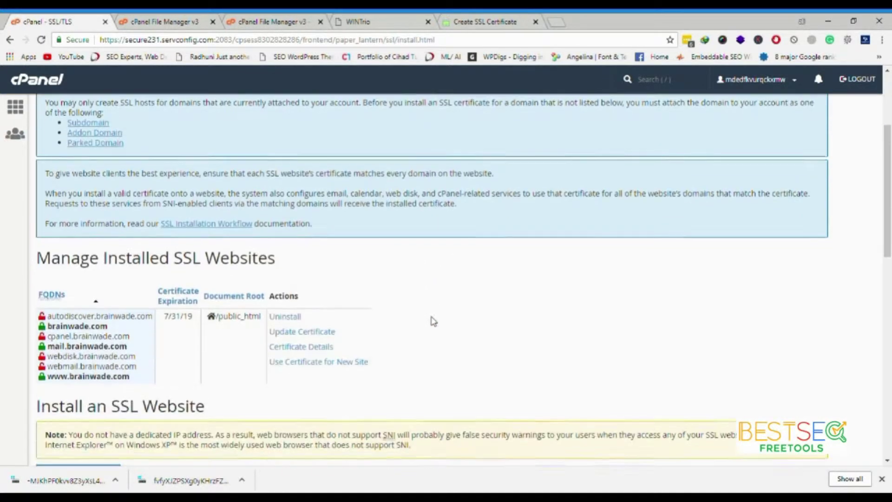
{"action": "scroll", "coordinate": [371, 298], "scroll_direction": "down", "scroll_amount": 6}
{"action": "scroll", "coordinate": [372, 298], "scroll_direction": "down", "scroll_amount": 2}
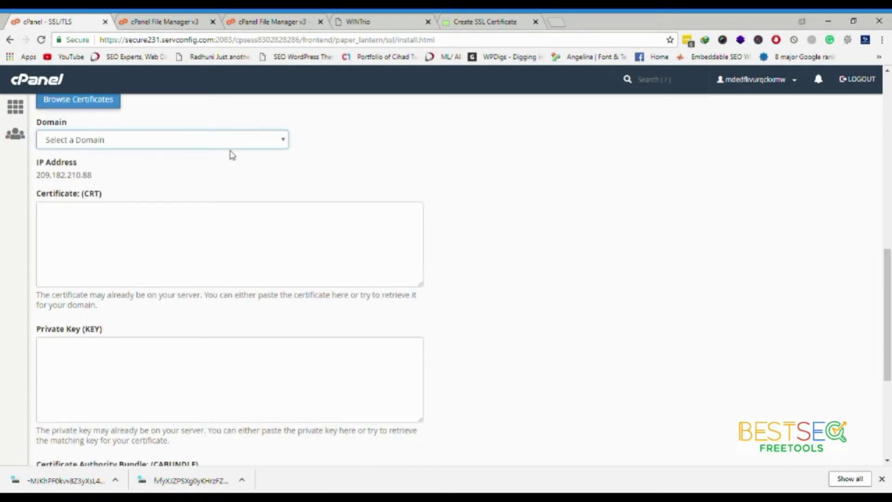
{"action": "left_click", "coordinate": [198, 214]}
{"action": "left_click", "coordinate": [207, 242]}
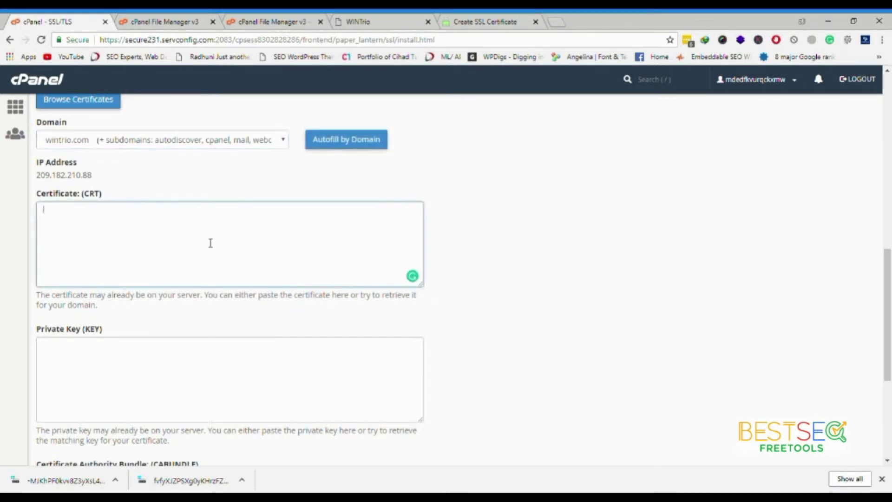
{"action": "key", "text": "ctrl+v"}
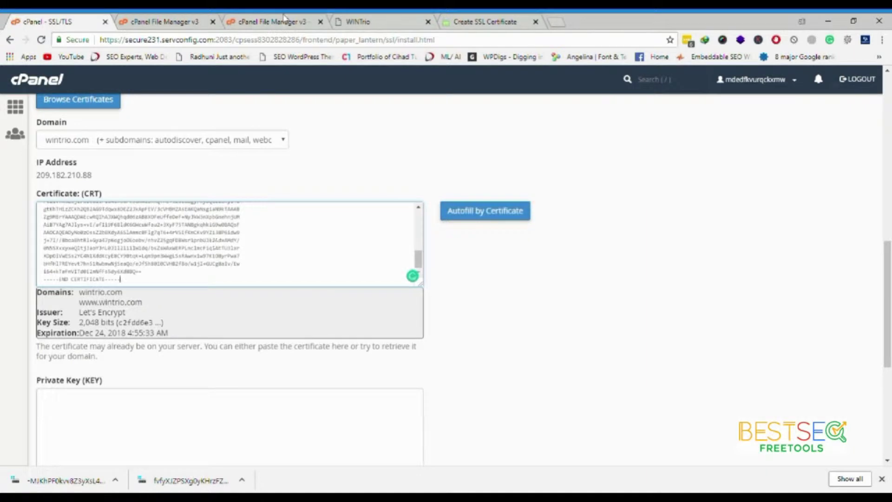
Copy the entire Private Key text from SSL For Free and paste it into the Private Key (KEY) field in cPanel
{"action": "left_click_drag", "start_coordinate": [483, 21], "coordinate": [341, 19]}
{"action": "left_click", "coordinate": [289, 283]}
{"action": "key", "text": "ctrl+a"}
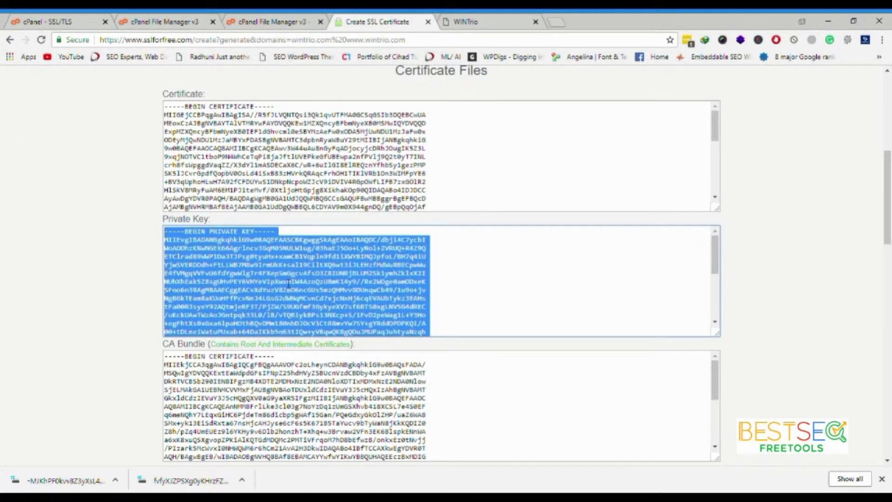
{"action": "left_click", "coordinate": [93, 21]}
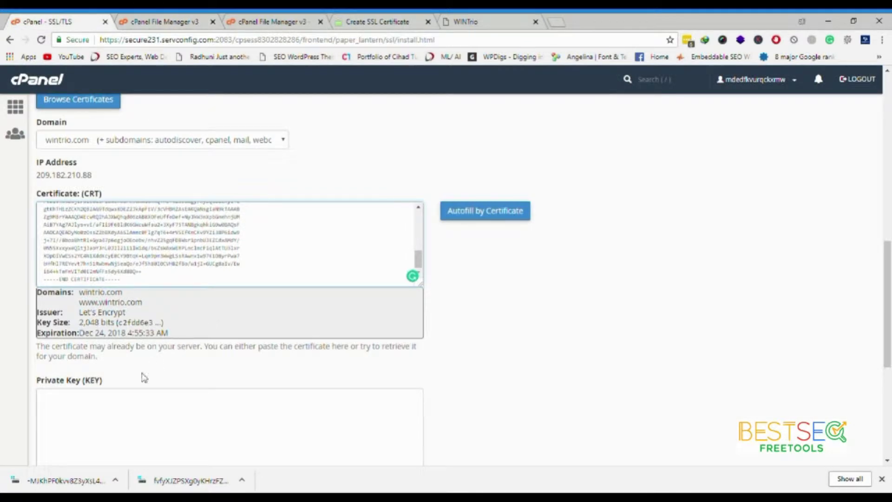
{"action": "left_click", "coordinate": [138, 403]}
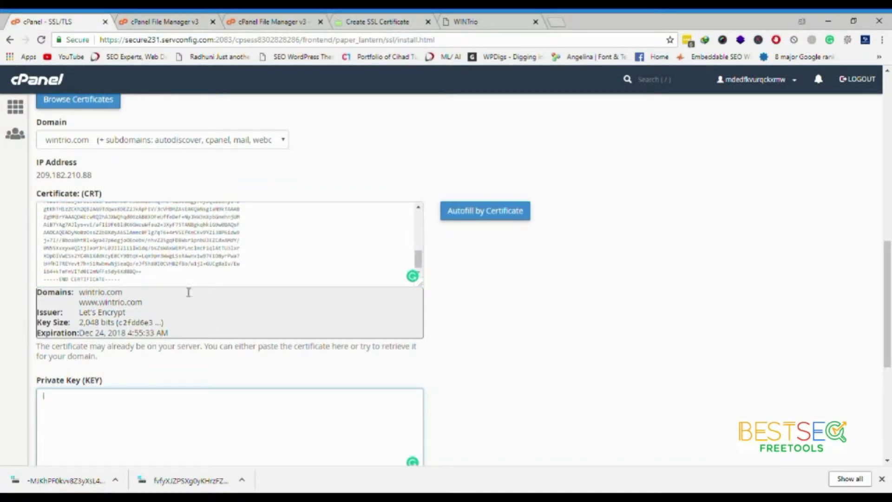
Copy the full CA Bundle text from SSL For Free and paste it into cPanel's Certificate Authority Bundle (CABUNDLE) field
{"action": "left_click", "coordinate": [367, 19]}
{"action": "left_click", "coordinate": [252, 365]}
{"action": "key", "text": "ctrl+a"}
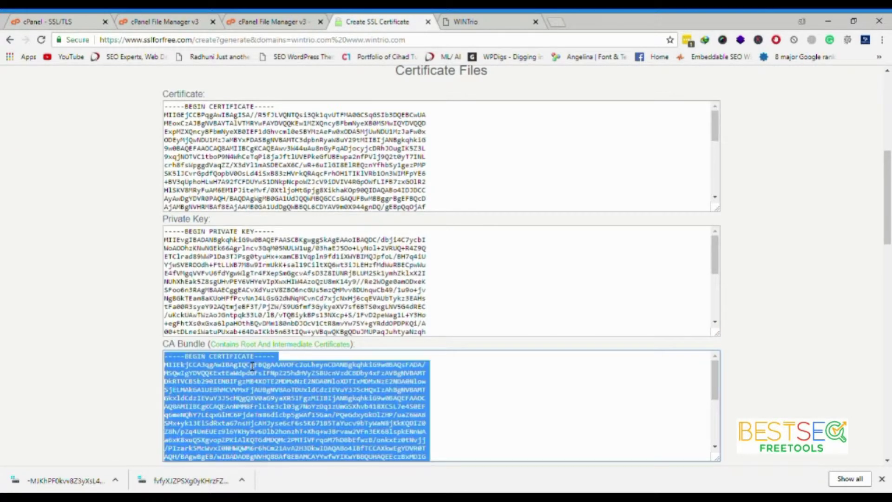
{"action": "left_click", "coordinate": [97, 19]}
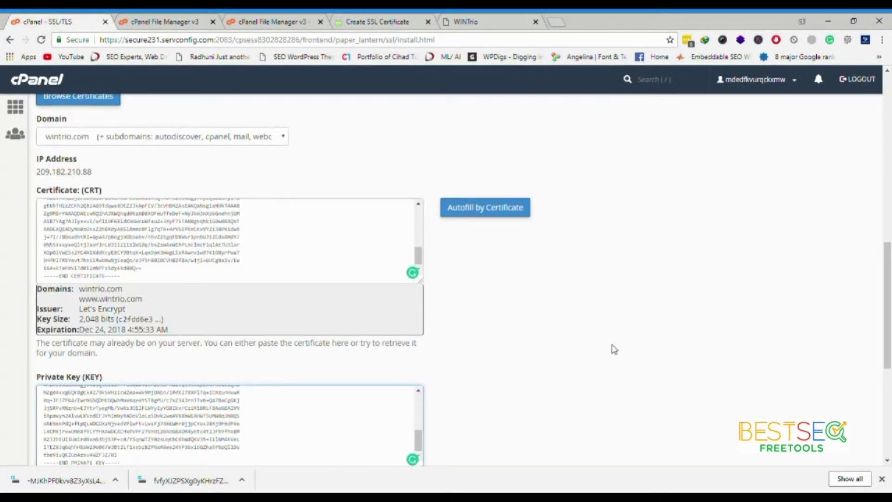
{"action": "scroll", "coordinate": [611, 349], "scroll_direction": "down", "scroll_amount": 5}
{"action": "left_click", "coordinate": [271, 290]}
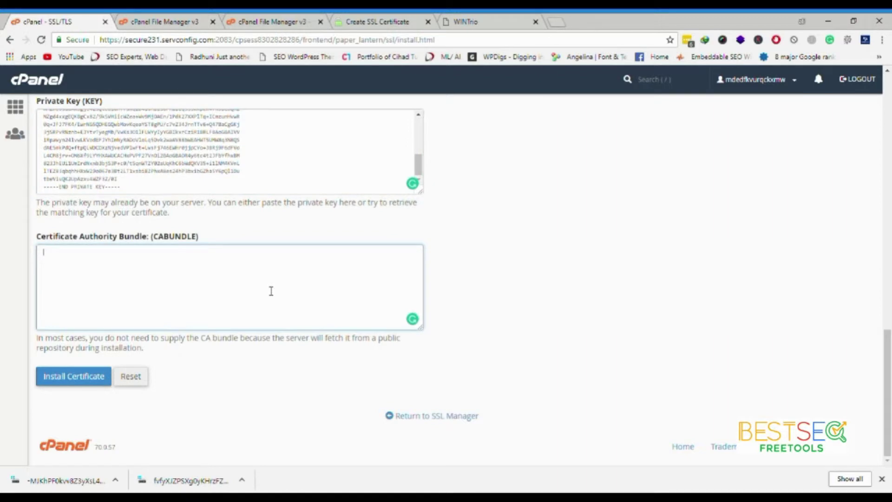
{"action": "key", "text": "ctrl+v"}
Install the certificate for wintrio.com, acknowledge the installation report and review the installed SSL websites list
{"action": "left_click", "coordinate": [82, 380]}
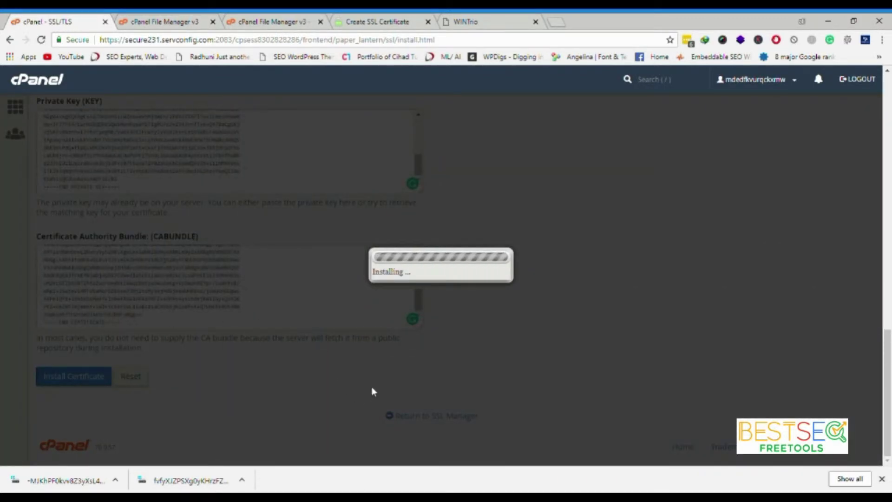
{"action": "scroll", "coordinate": [459, 288], "scroll_direction": "down", "scroll_amount": 2}
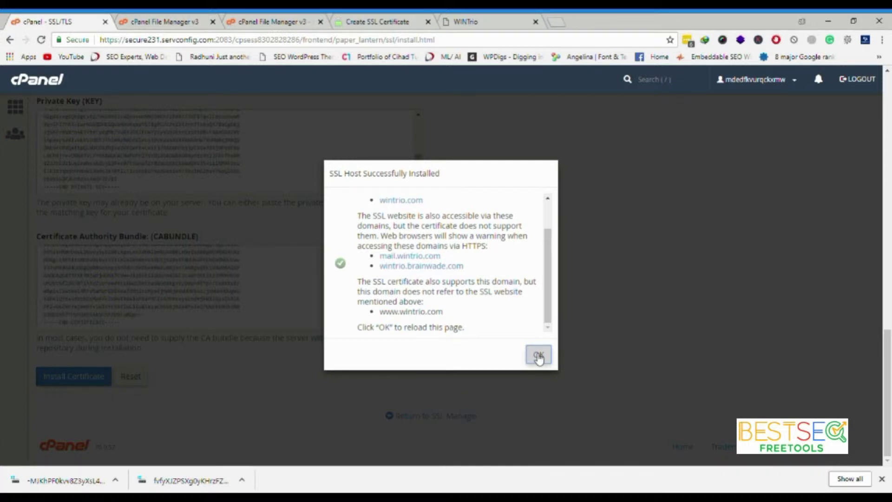
{"action": "scroll", "coordinate": [470, 270], "scroll_direction": "up", "scroll_amount": 2}
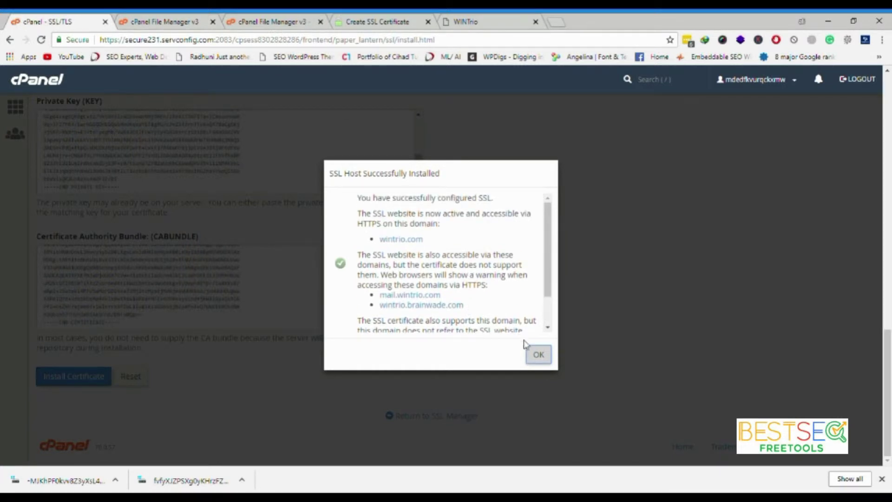
{"action": "left_click", "coordinate": [538, 355]}
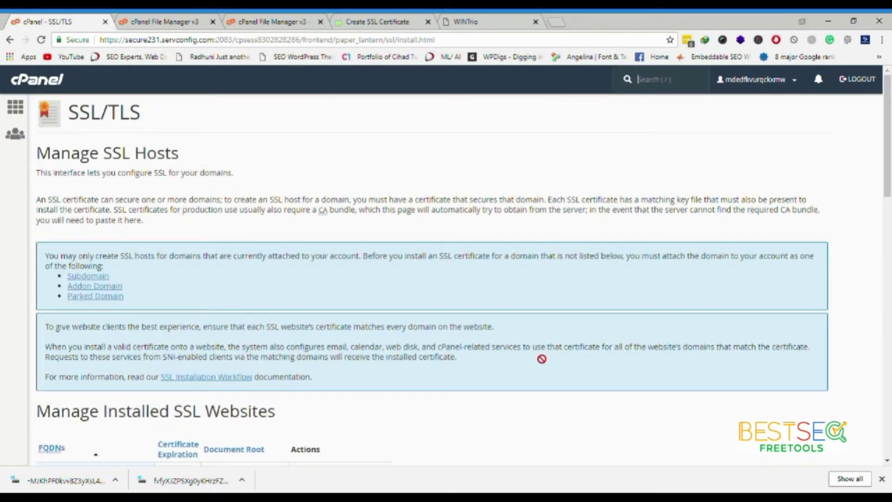
{"action": "scroll", "coordinate": [542, 359], "scroll_direction": "down", "scroll_amount": 6}
{"action": "scroll", "coordinate": [542, 358], "scroll_direction": "down", "scroll_amount": 1}
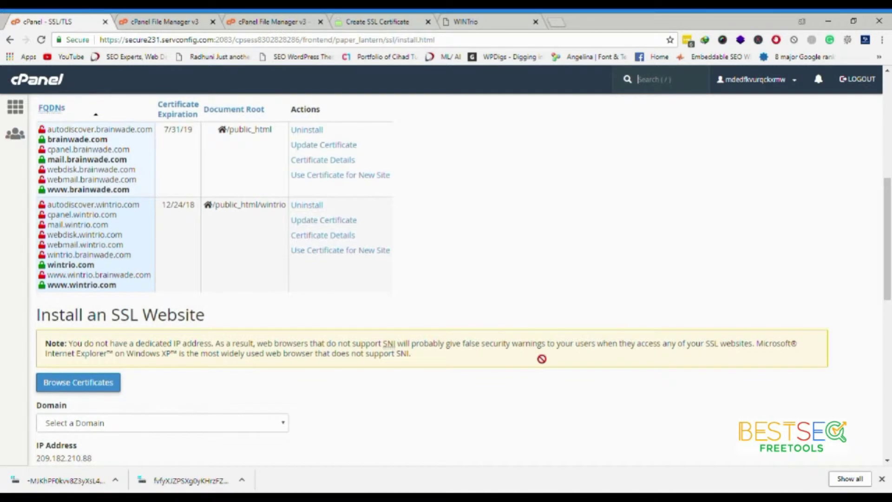
Load wintrio.com in a new browser tab to check the site
{"action": "left_click", "coordinate": [557, 22]}
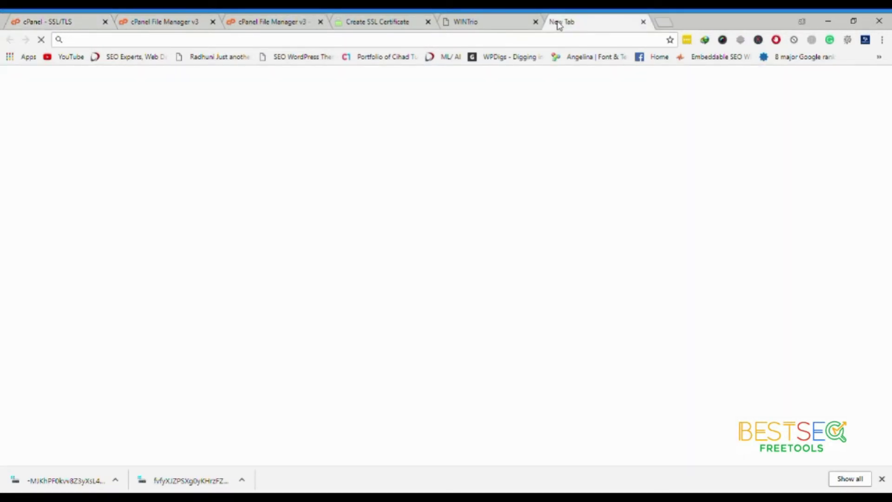
{"action": "type", "text": "wintrio.com"}
{"action": "key", "text": "Return"}
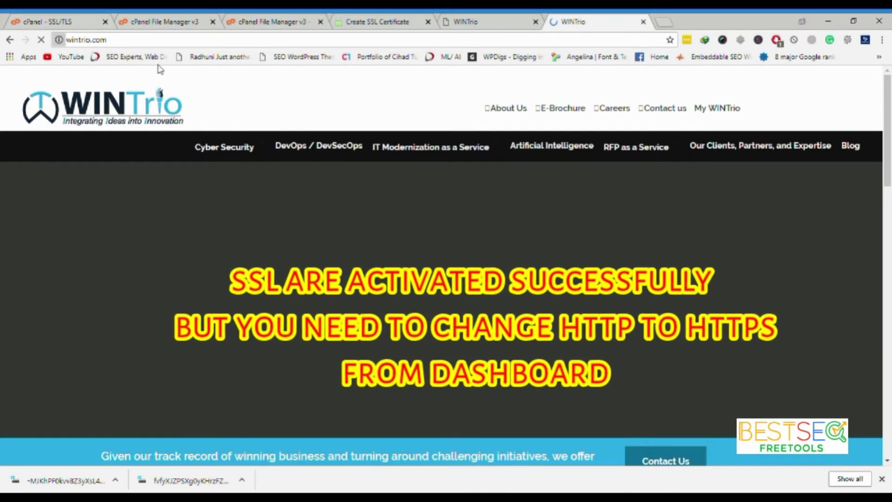
{"action": "left_click", "coordinate": [446, 21]}
{"action": "left_click", "coordinate": [571, 19]}
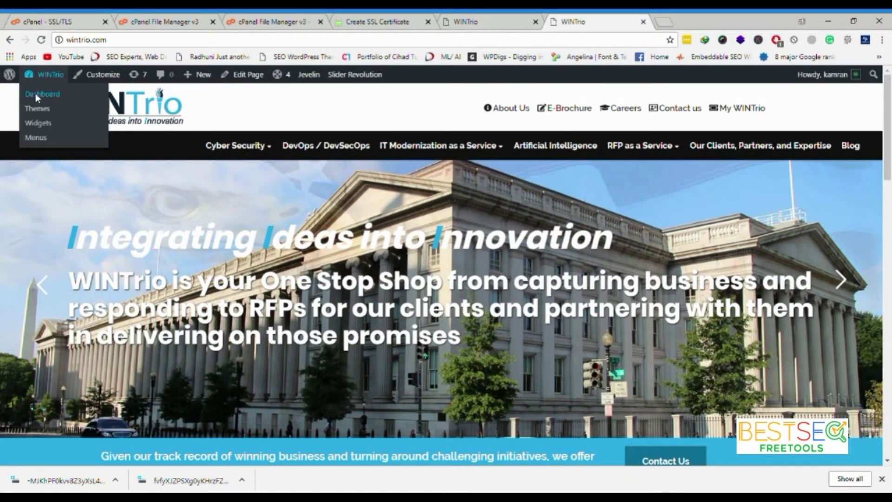
Open the site's WordPress dashboard and go to its General Settings page
{"action": "left_click", "coordinate": [35, 94]}
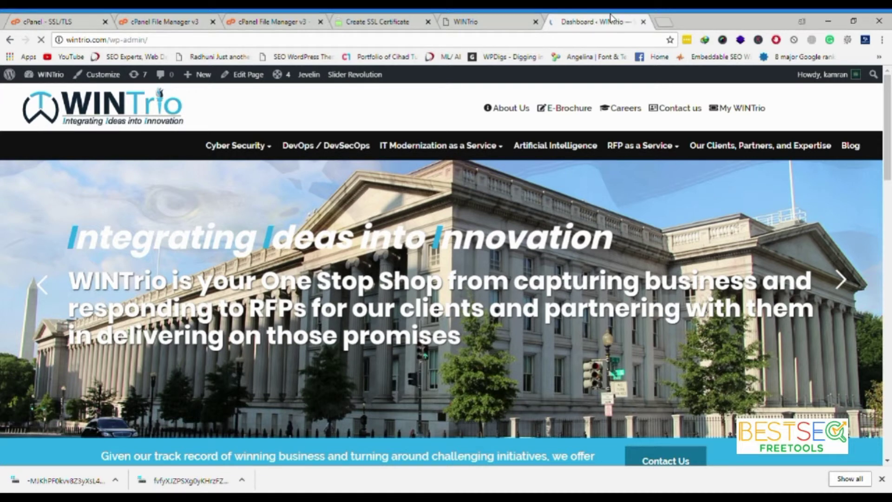
{"action": "scroll", "coordinate": [62, 355], "scroll_direction": "down", "scroll_amount": 5}
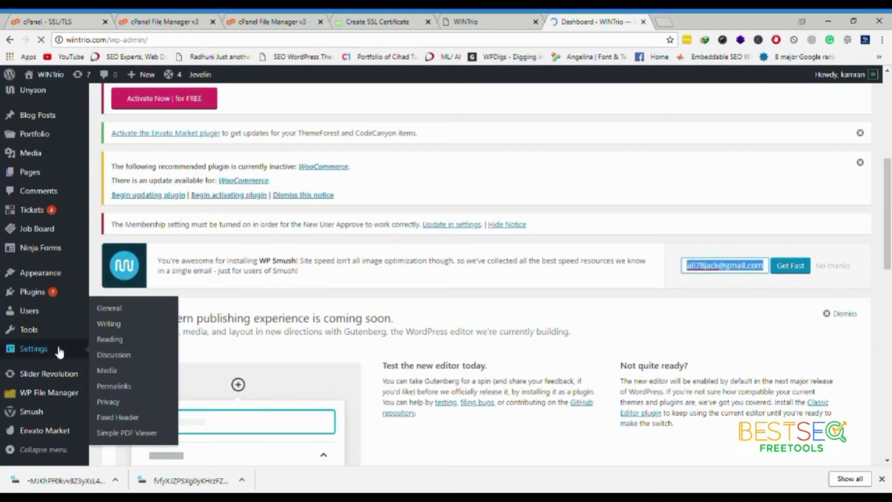
{"action": "scroll", "coordinate": [52, 367], "scroll_direction": "down", "scroll_amount": 1}
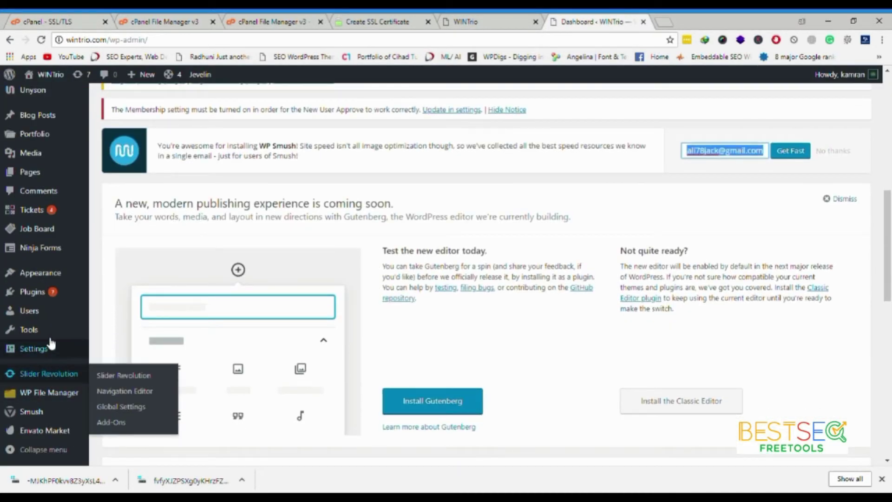
{"action": "mouse_move", "coordinate": [50, 354]}
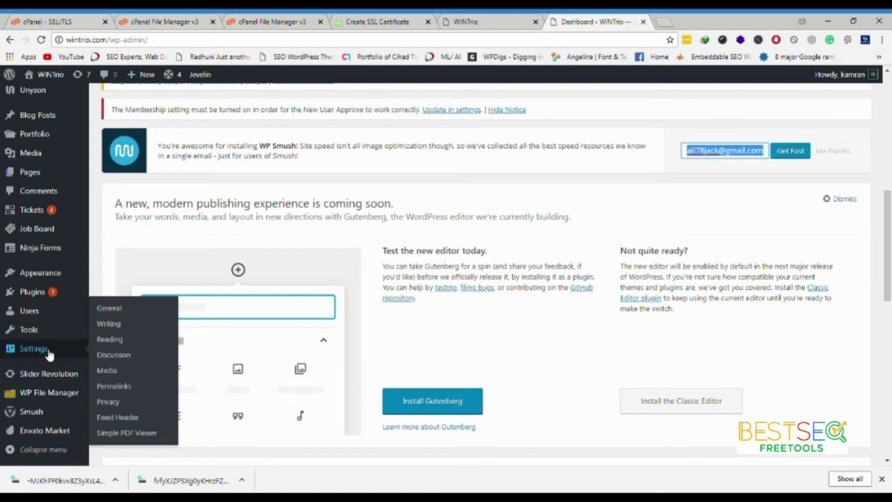
{"action": "left_click", "coordinate": [123, 306]}
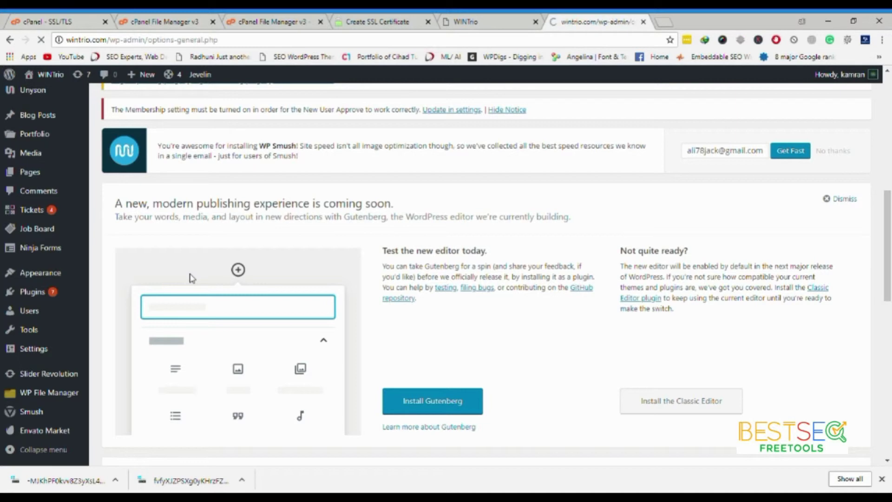
{"action": "scroll", "coordinate": [199, 260], "scroll_direction": "down", "scroll_amount": 15}
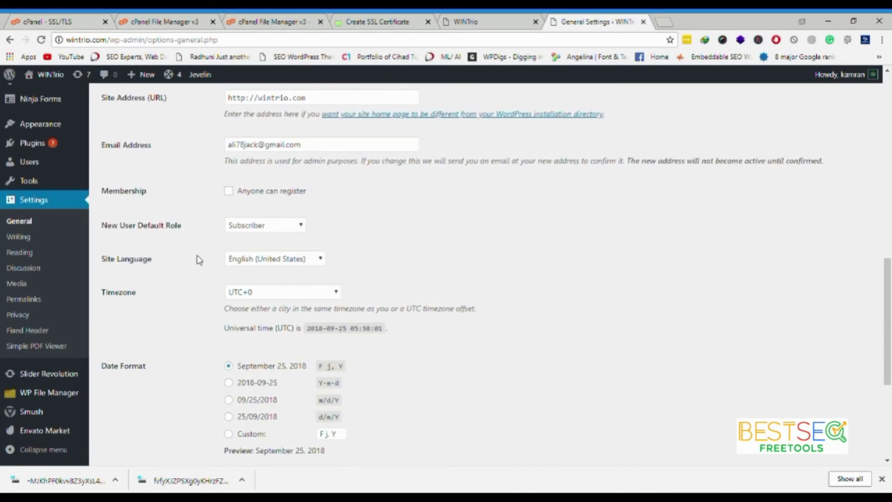
{"action": "scroll", "coordinate": [200, 260], "scroll_direction": "up", "scroll_amount": 3}
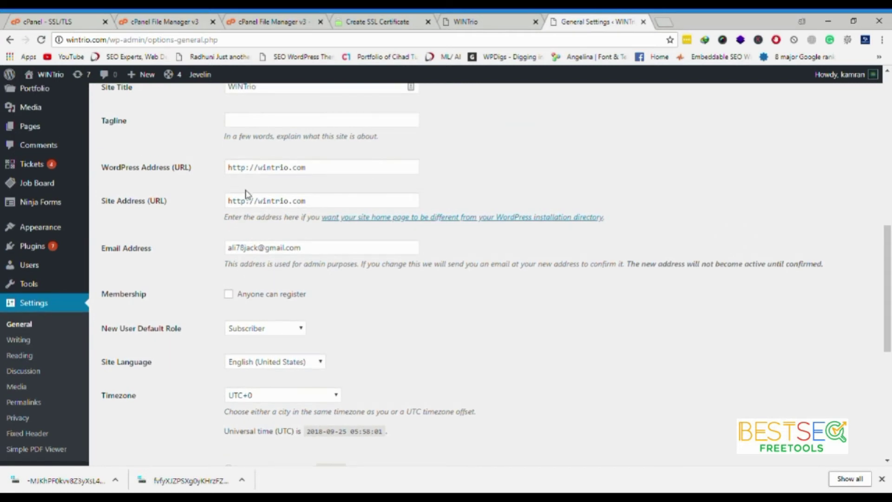
{"action": "left_click", "coordinate": [249, 167]}
{"action": "type", "text": "s"}
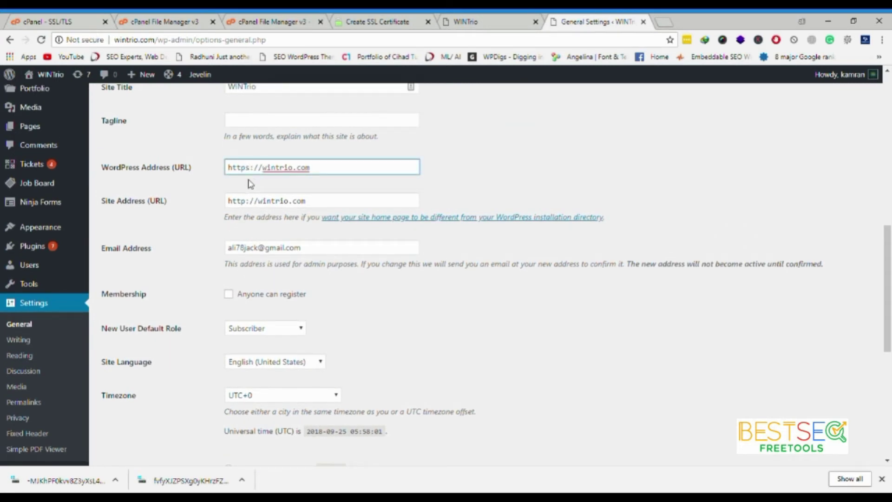
{"action": "left_click", "coordinate": [252, 205]}
{"action": "type", "text": "s"}
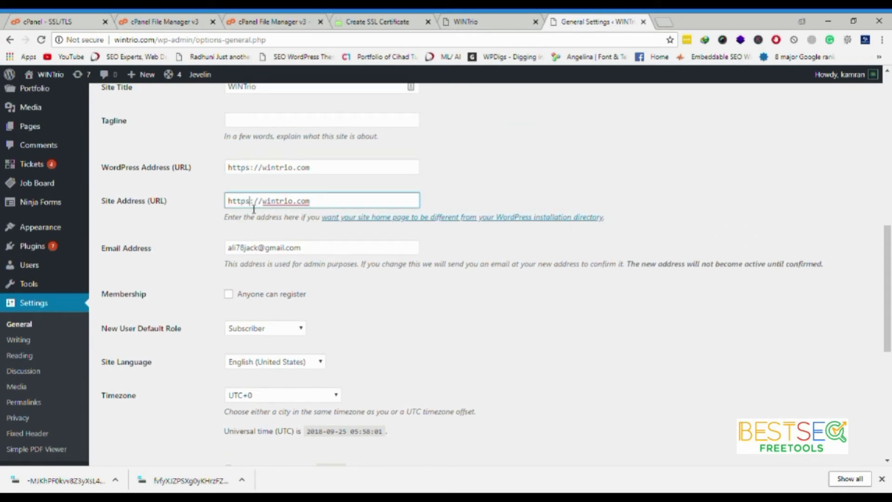
{"action": "left_click", "coordinate": [268, 171]}
{"action": "type", "text": "www."}
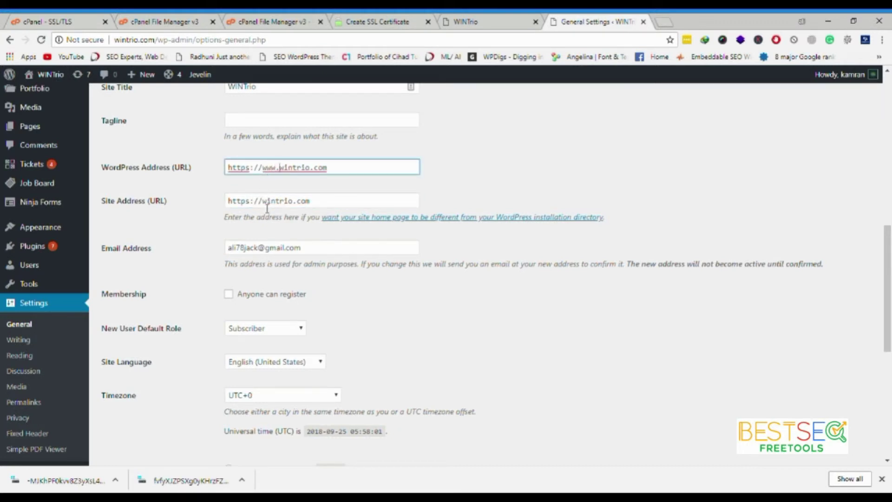
{"action": "left_click", "coordinate": [267, 208]}
{"action": "type", "text": "www"}
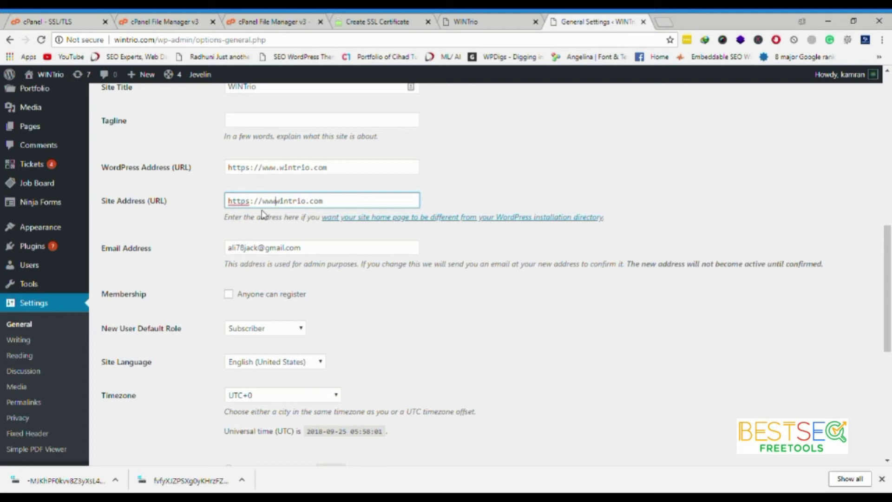
{"action": "type", "text": "."}
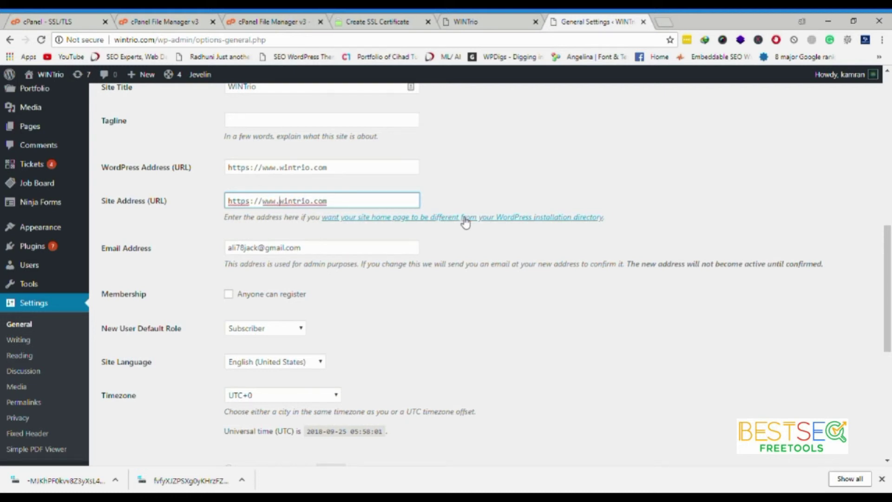
{"action": "key", "text": "Return"}
{"action": "scroll", "coordinate": [478, 383], "scroll_direction": "down", "scroll_amount": 5}
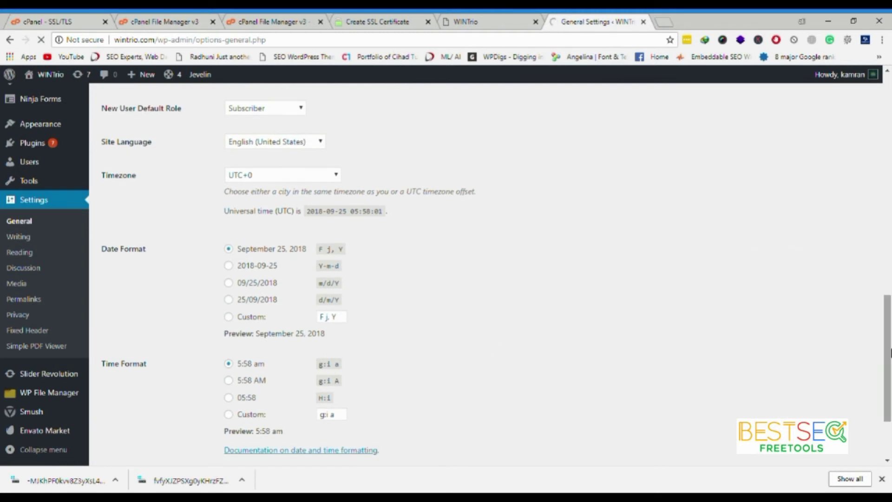
{"action": "scroll", "coordinate": [478, 366], "scroll_direction": "down", "scroll_amount": 3}
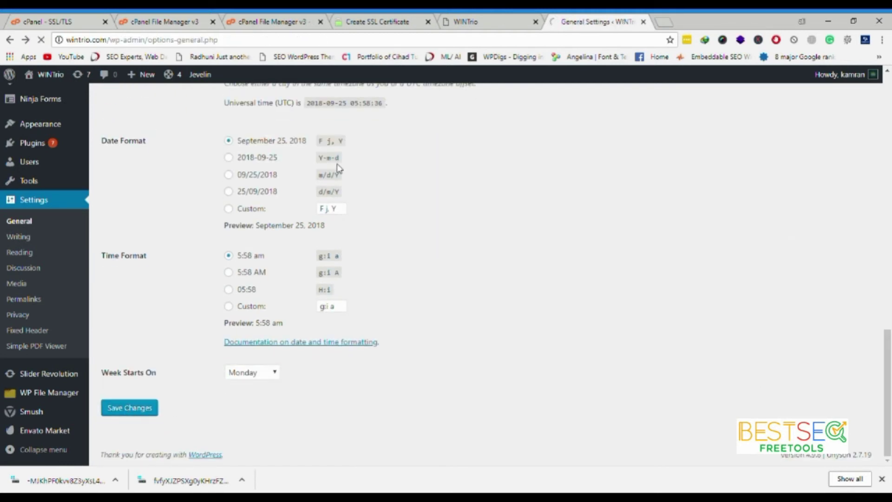
{"action": "mouse_move", "coordinate": [47, 76]}
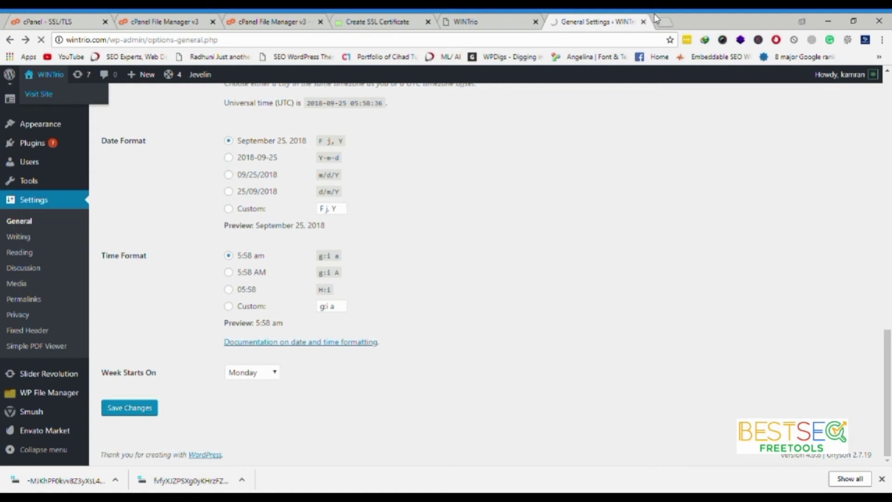
{"action": "left_click", "coordinate": [679, 19]}
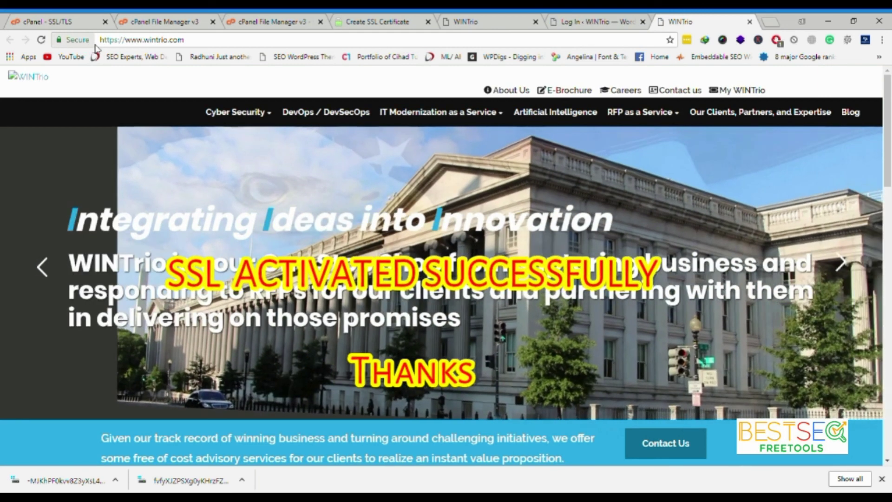
{"action": "left_click", "coordinate": [106, 40]}
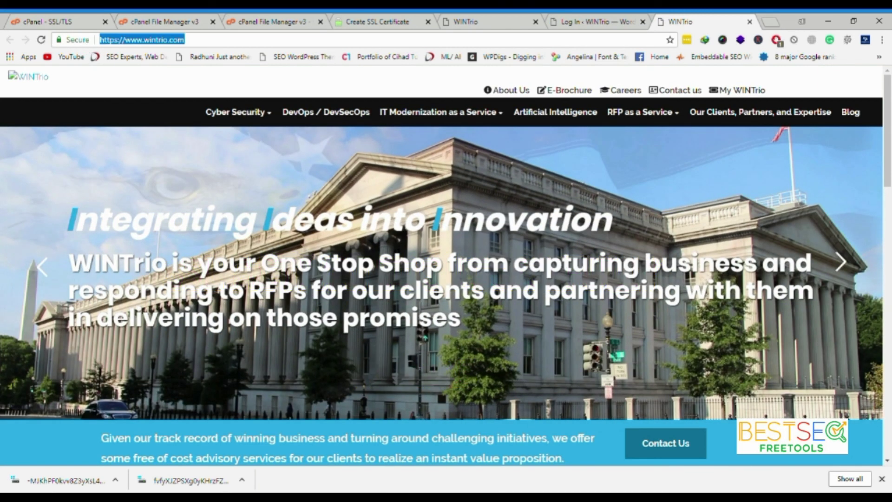